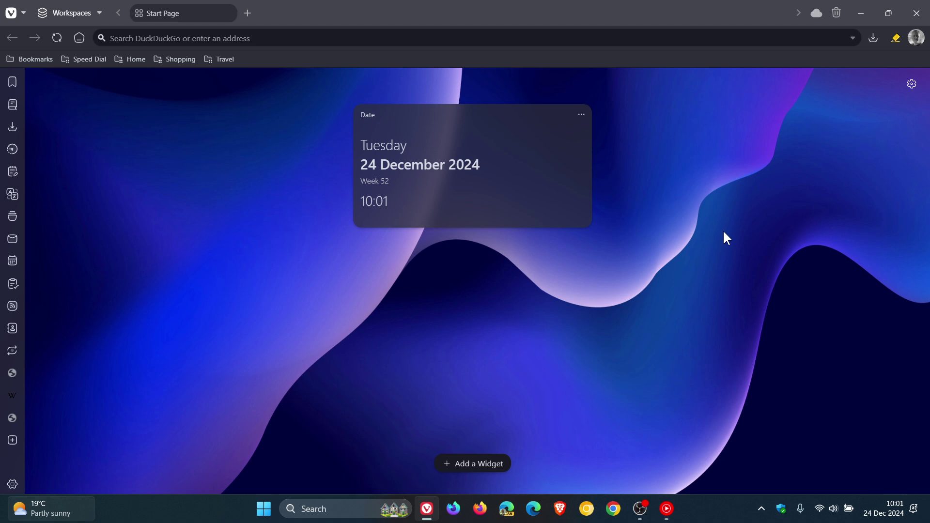
left_click(916, 38)
left_click(870, 67)
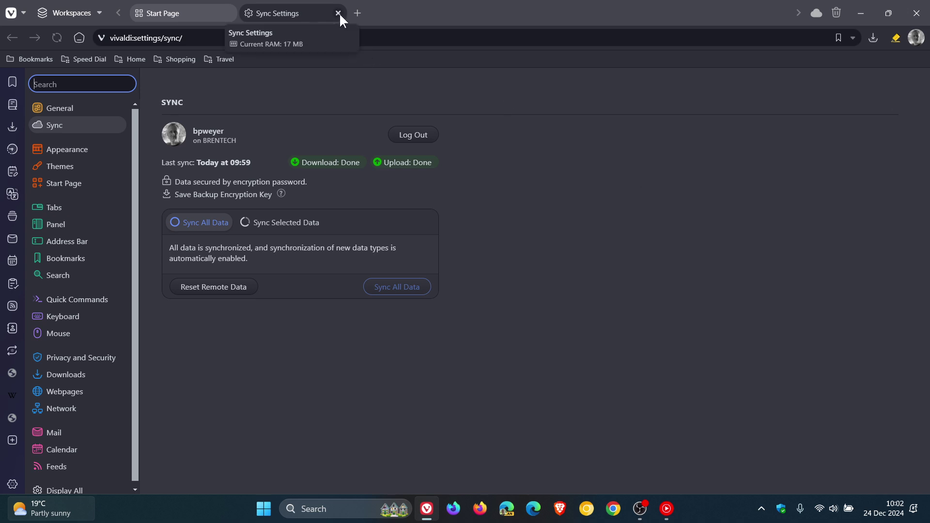
left_click(339, 12)
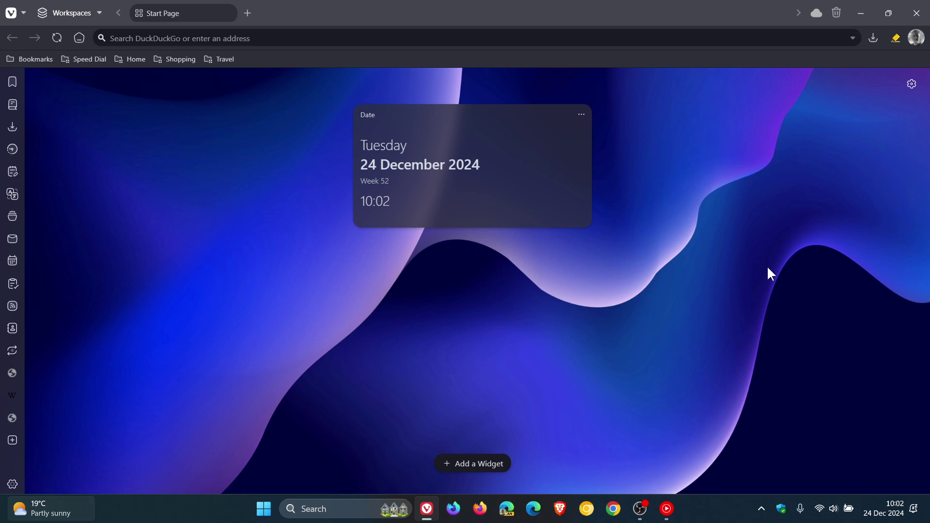